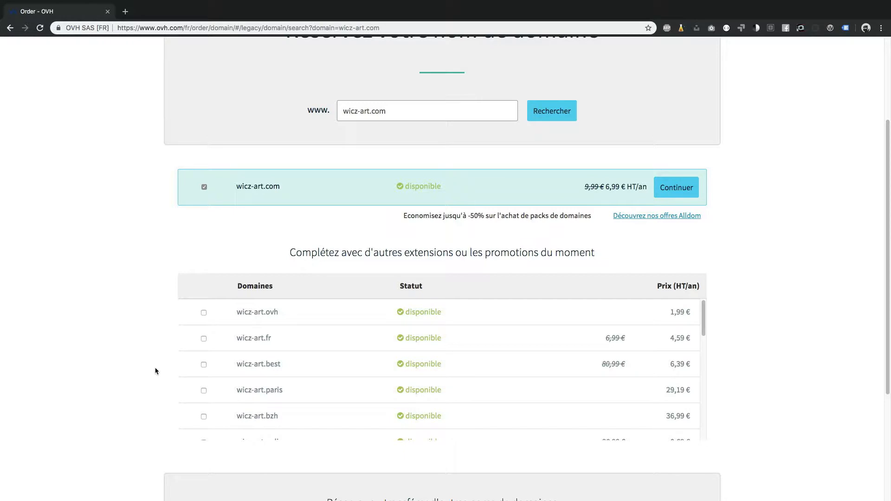
# Continue the wicz-art.com order keeping Service Gold and adding free DNSSEC, through to Recommandations.
pyautogui.scroll(3, 155, 352)
pyautogui.click(680, 271)
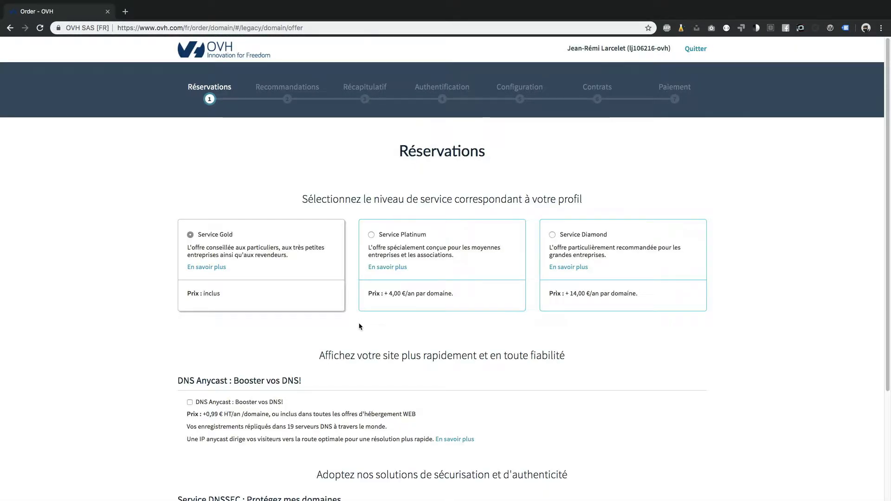
pyautogui.scroll(-1, 211, 330)
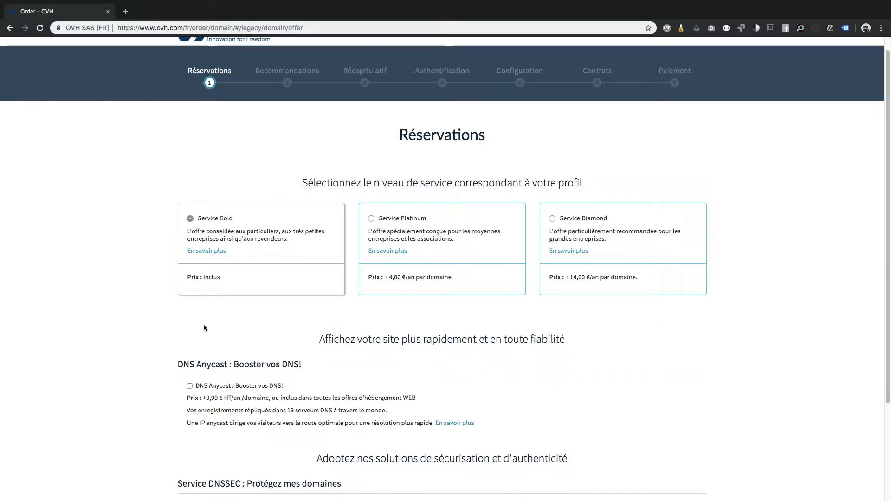
pyautogui.scroll(-3, 219, 334)
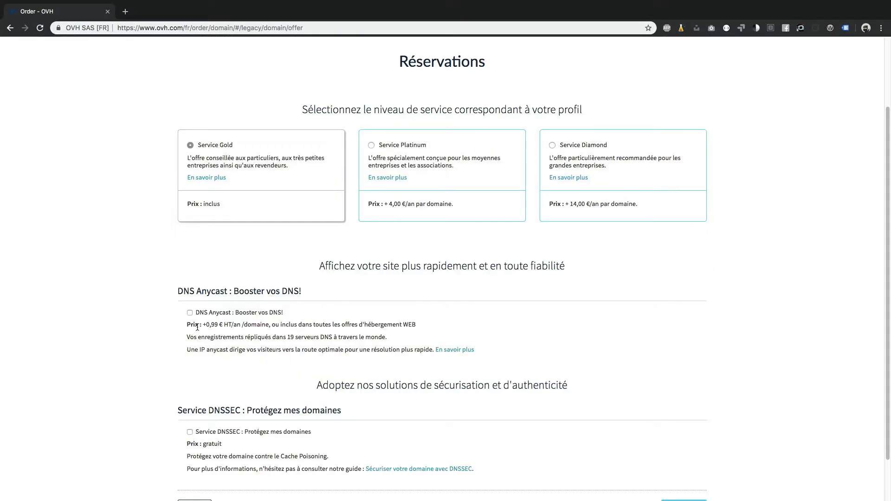
pyautogui.click(273, 432)
pyautogui.scroll(-1, 267, 400)
pyautogui.scroll(-1, 266, 401)
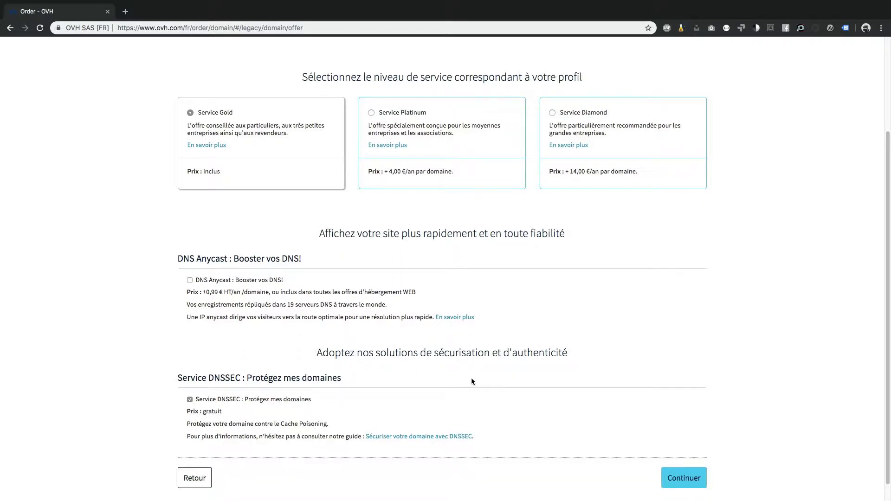
pyautogui.click(460, 367)
pyautogui.click(681, 480)
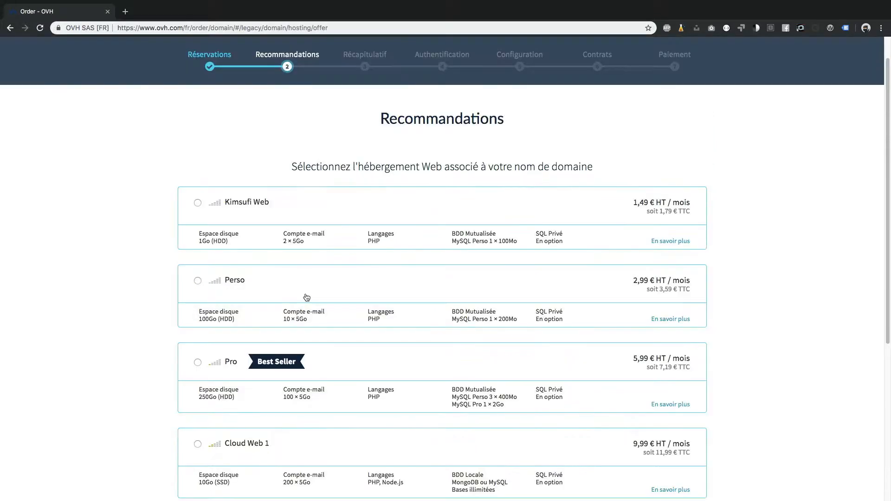
# Choose the Perso plan at 2,99 € HT/mois, keeping no CDN, Let's Encrypt SSL and no module.
pyautogui.click(306, 295)
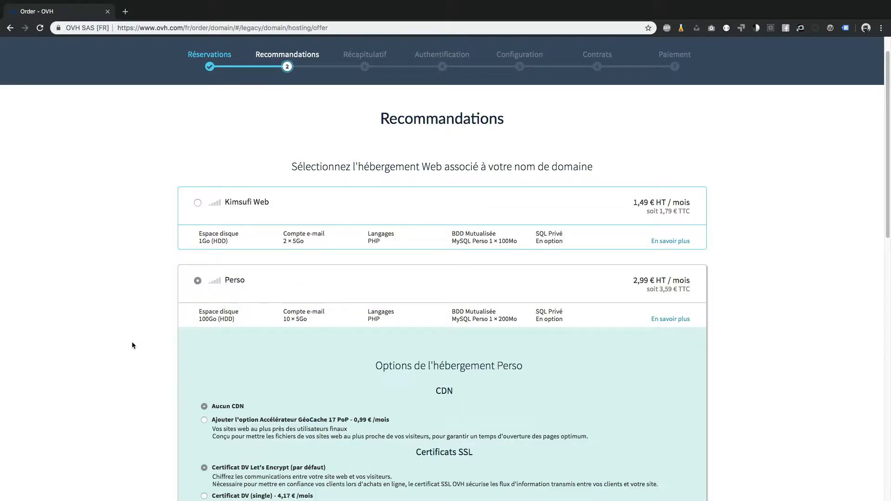
pyautogui.scroll(-3, 133, 346)
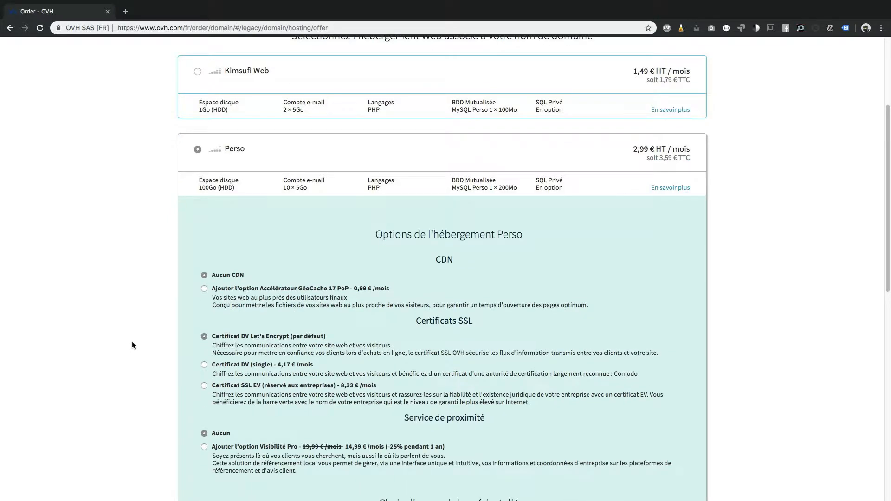
pyautogui.scroll(-2, 140, 346)
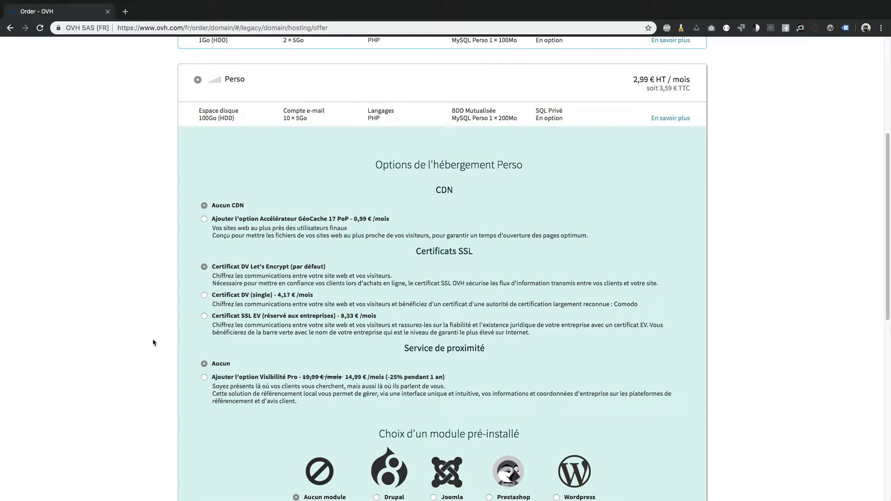
pyautogui.scroll(-2, 154, 342)
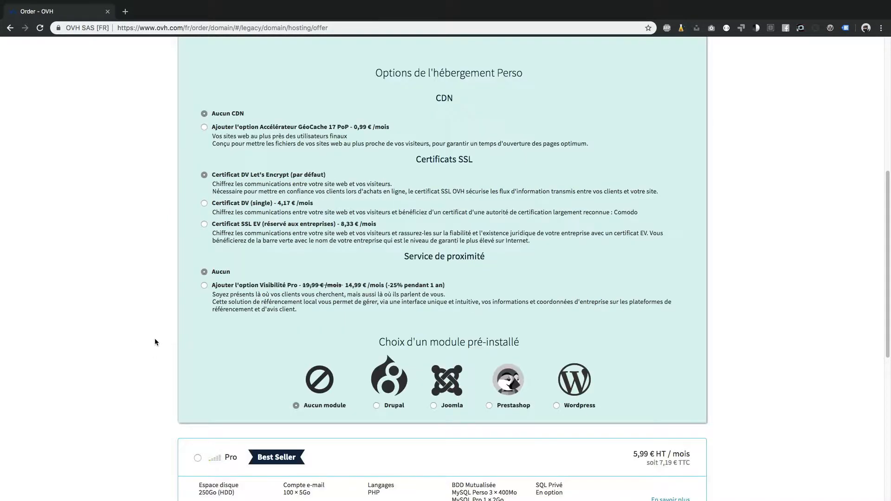
pyautogui.scroll(-1, 155, 342)
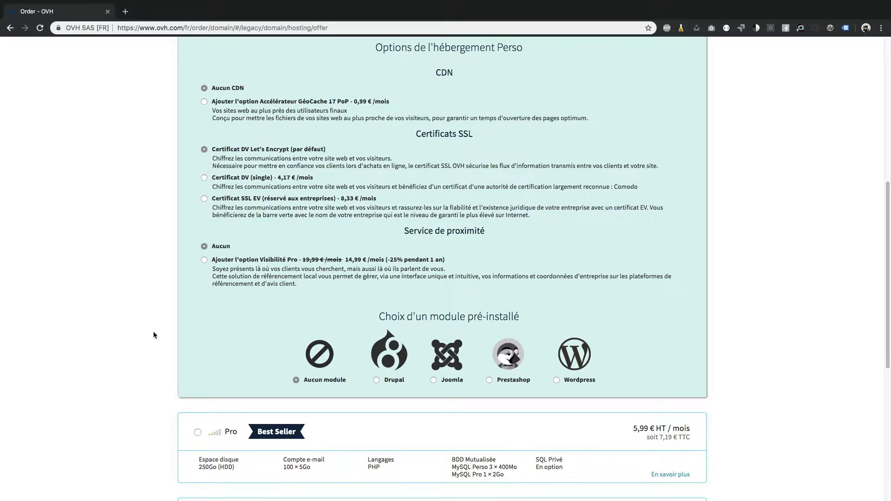
pyautogui.scroll(-1, 153, 335)
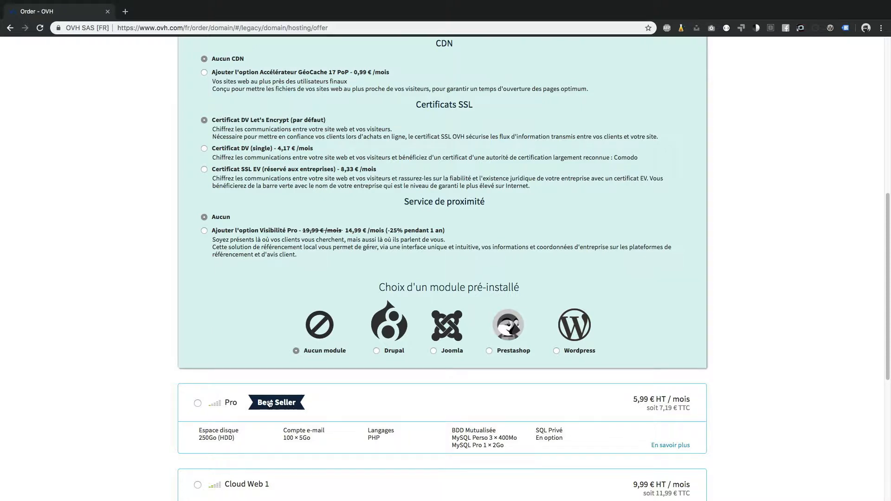
pyautogui.scroll(3, 246, 385)
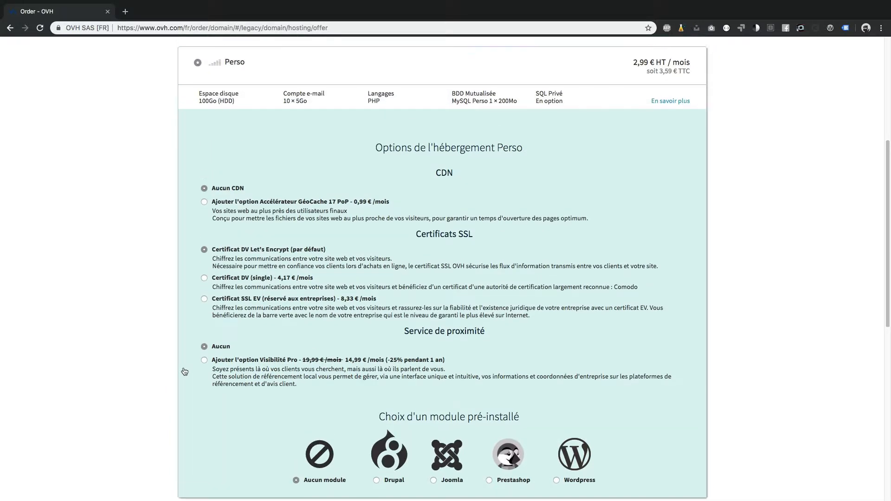
pyautogui.scroll(1, 184, 372)
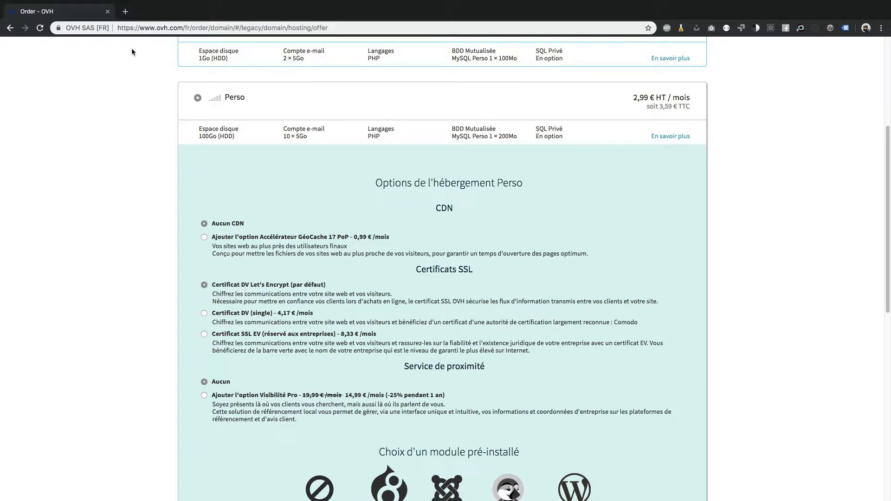
# Select WordPress as the pre-installed module for the Perso hosting on wicz-art.com.
pyautogui.moveTo(132, 28); pyautogui.dragTo(116, 29)
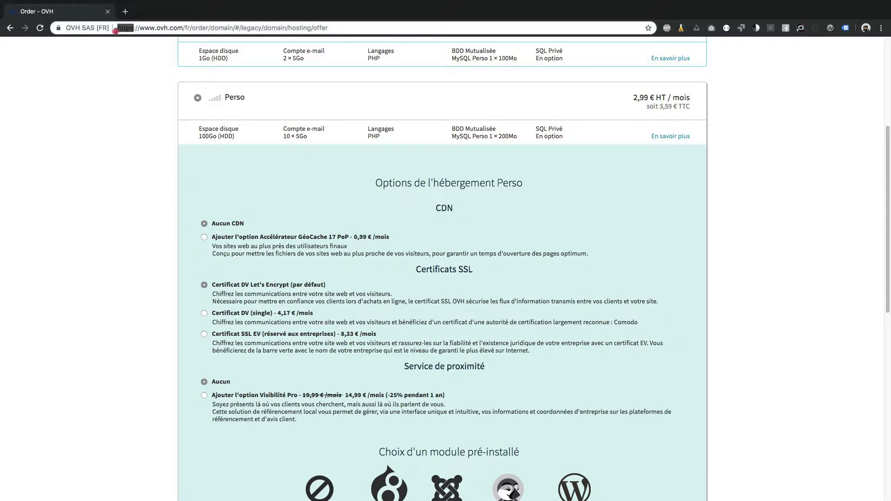
pyautogui.click(150, 288)
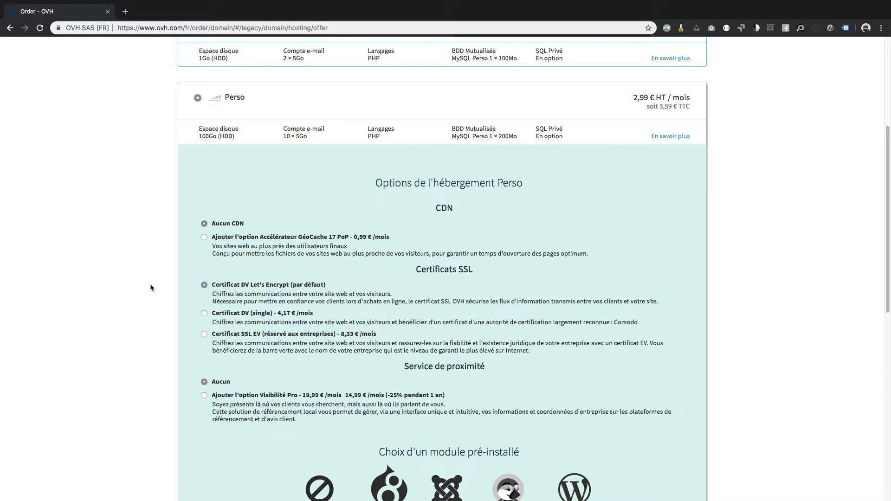
pyautogui.scroll(-3, 274, 301)
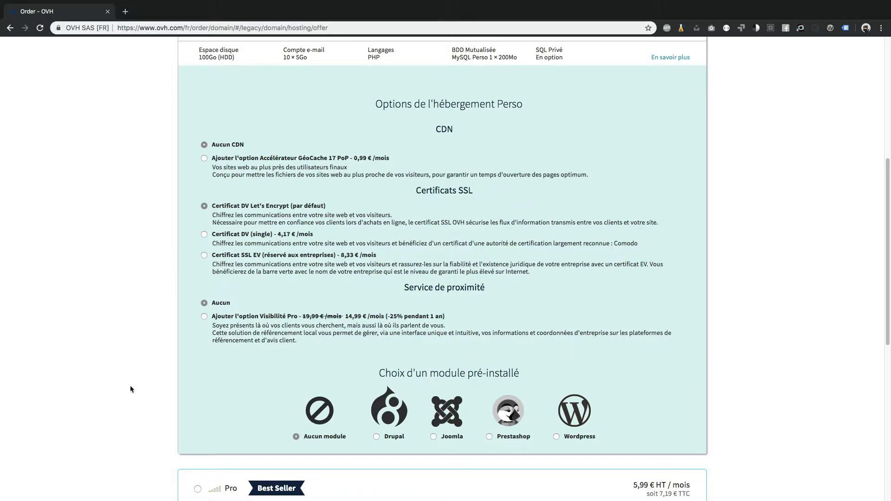
pyautogui.scroll(-1, 129, 385)
pyautogui.click(584, 373)
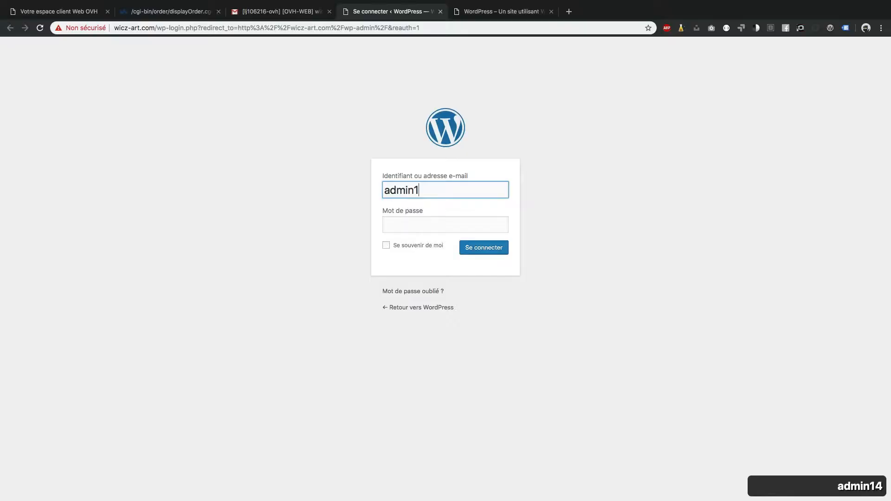
# Log into the wicz-art.com WordPress admin with the administrator credentials, remembering the login.
pyautogui.write('448')
pyautogui.press('Tab')
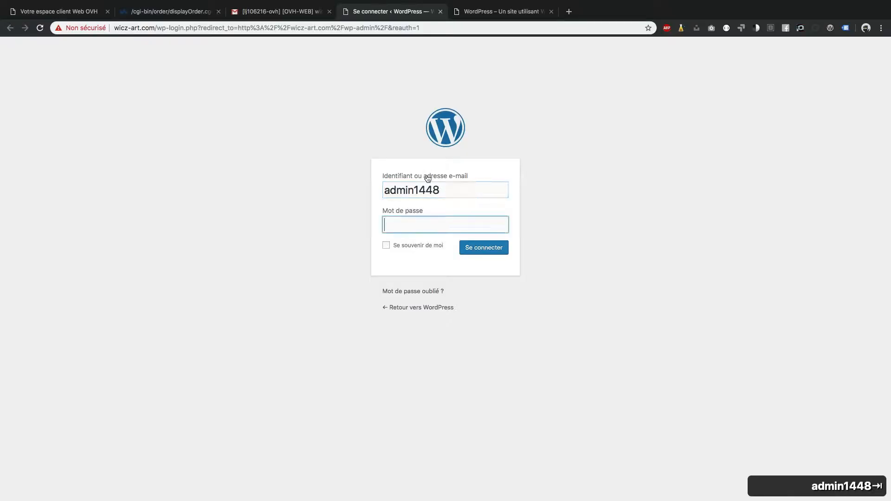
pyautogui.press('super+v')
pyautogui.click(417, 245)
pyautogui.click(497, 252)
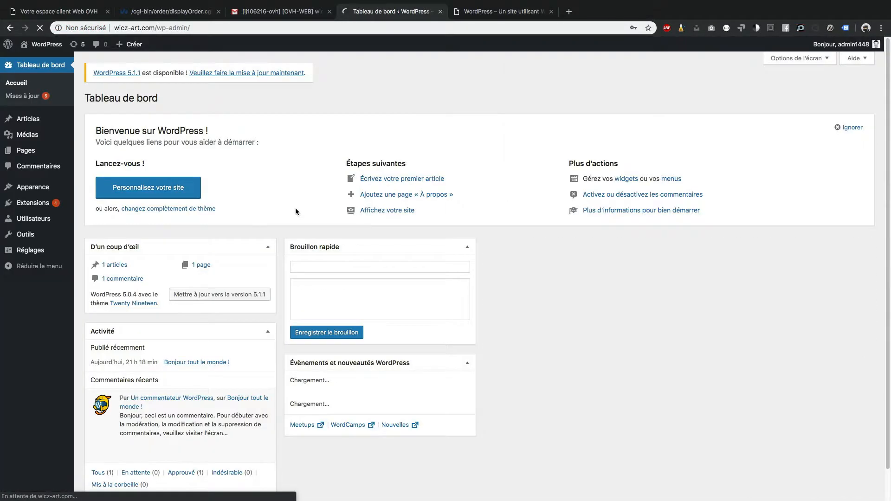
pyautogui.click(627, 107)
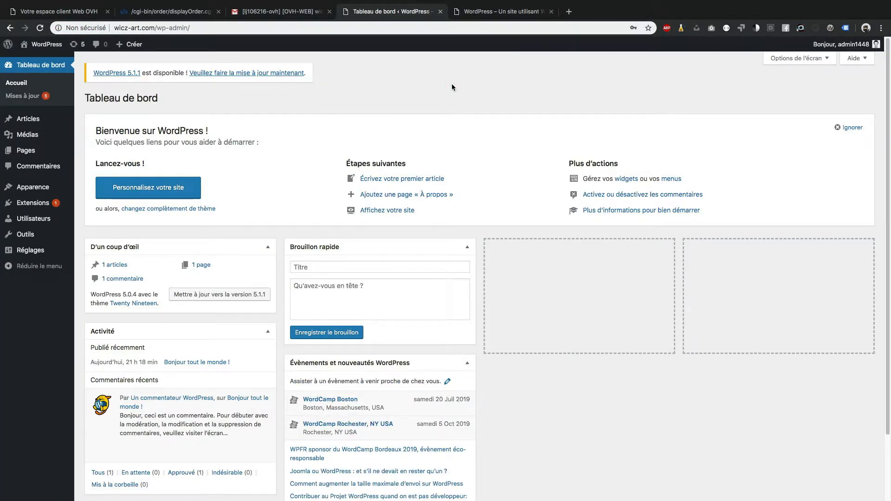
# Generate a new strong administrator password in the profile and save it.
pyautogui.moveTo(841, 44)
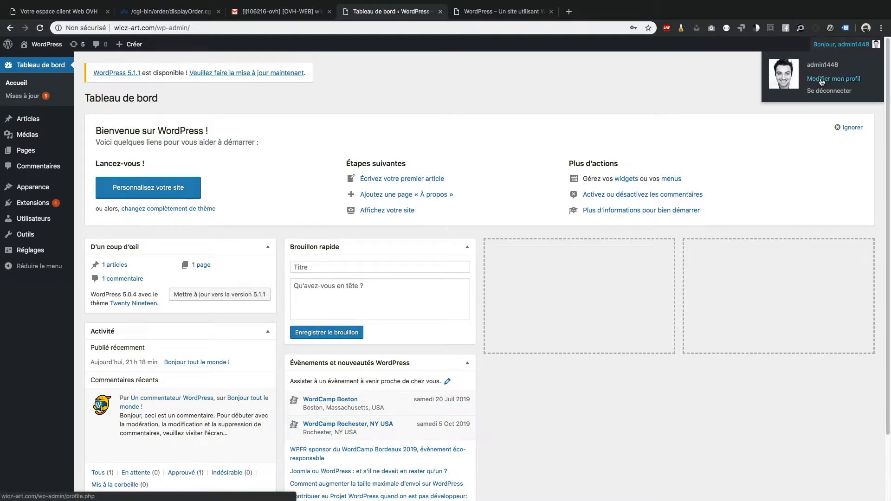
pyautogui.click(822, 80)
pyautogui.scroll(-10, 256, 278)
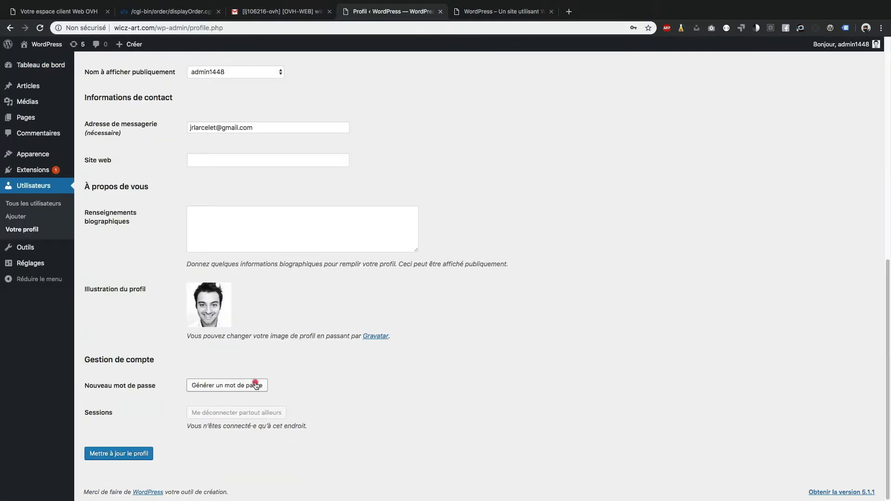
pyautogui.click(256, 385)
pyautogui.click(291, 384)
pyautogui.press('super+a')
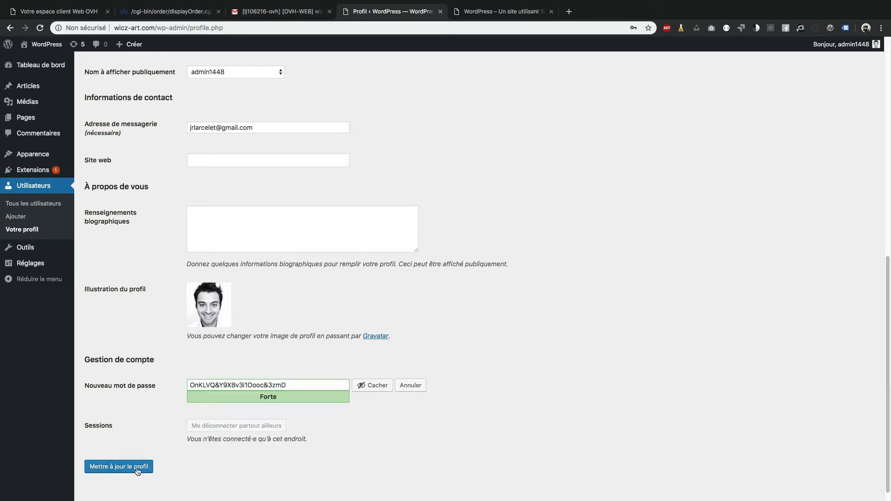
pyautogui.click(137, 469)
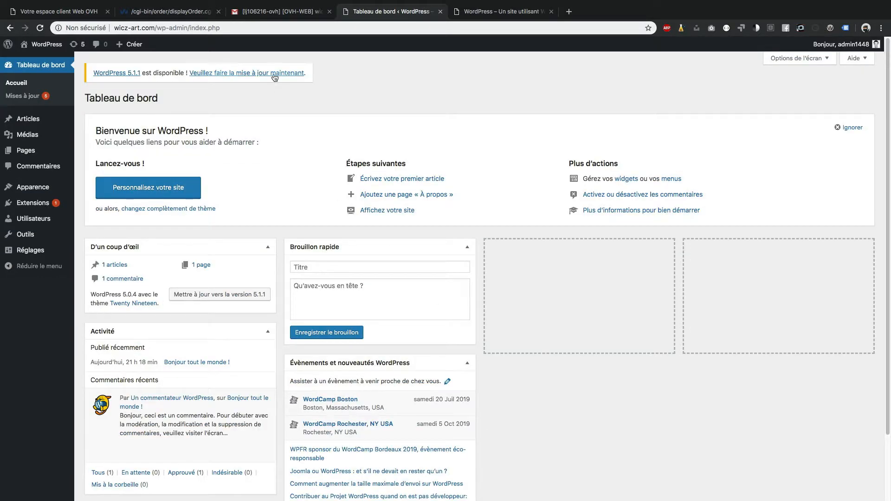
# Update WordPress to 5.1.1 along with all extensions.
pyautogui.click(274, 74)
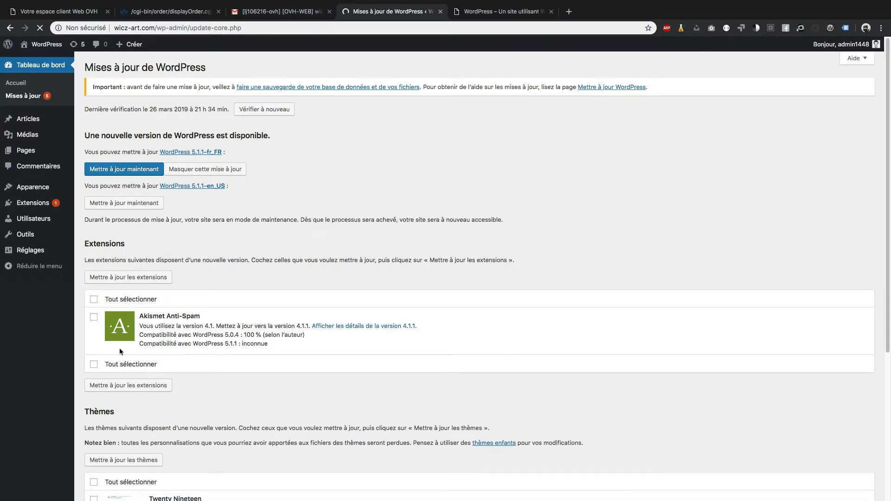
pyautogui.click(123, 364)
pyautogui.click(134, 167)
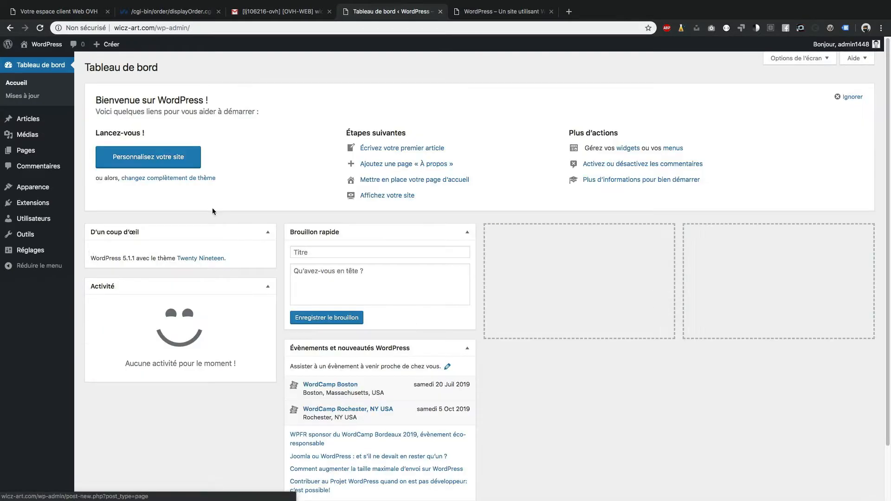
# In General Settings, set the site title to 'Wicz-Art.com' and the slogan to 'Peintures acrylique'.
pyautogui.moveTo(45, 257)
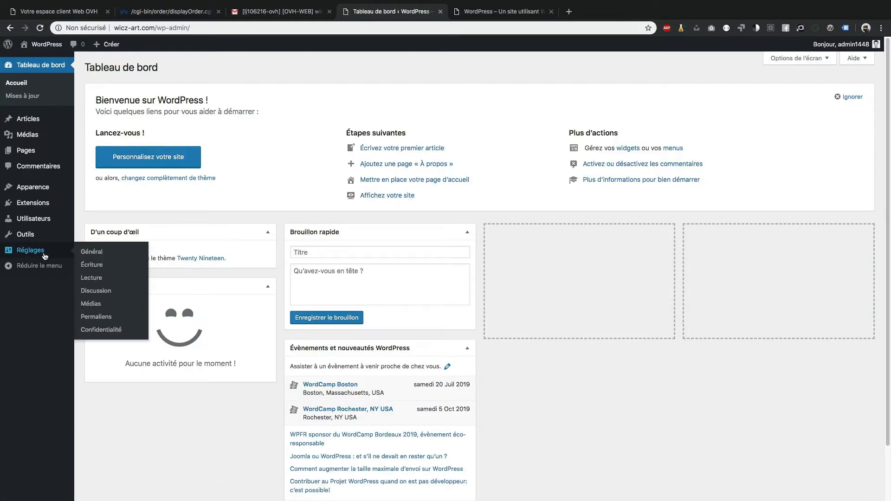
pyautogui.click(104, 253)
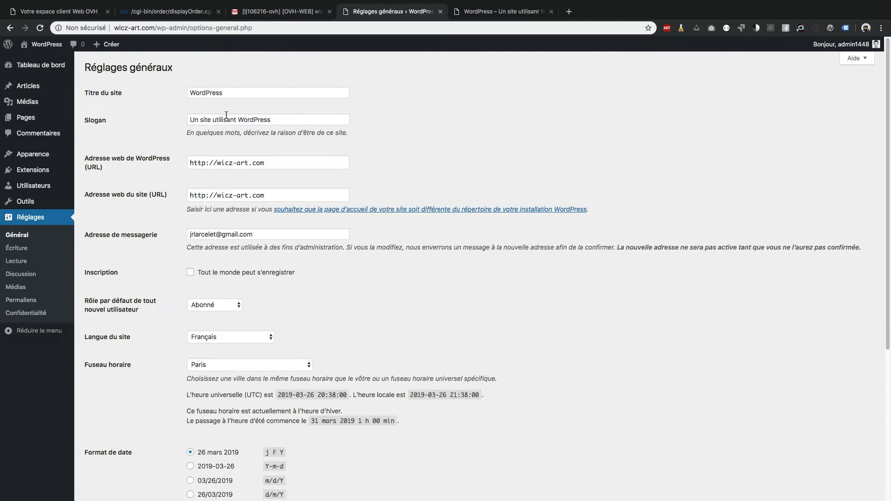
pyautogui.doubleClick(204, 92)
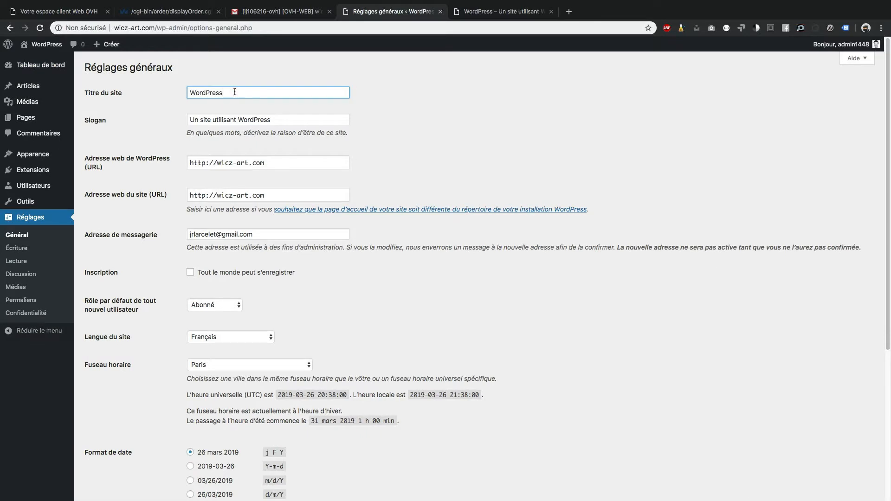
pyautogui.write('Wicz-Art.com')
pyautogui.press('BackSpace')
pyautogui.press('BackSpace')
pyautogui.click(280, 120)
pyautogui.click(206, 93)
pyautogui.press('BackSpace')
pyautogui.click(259, 120)
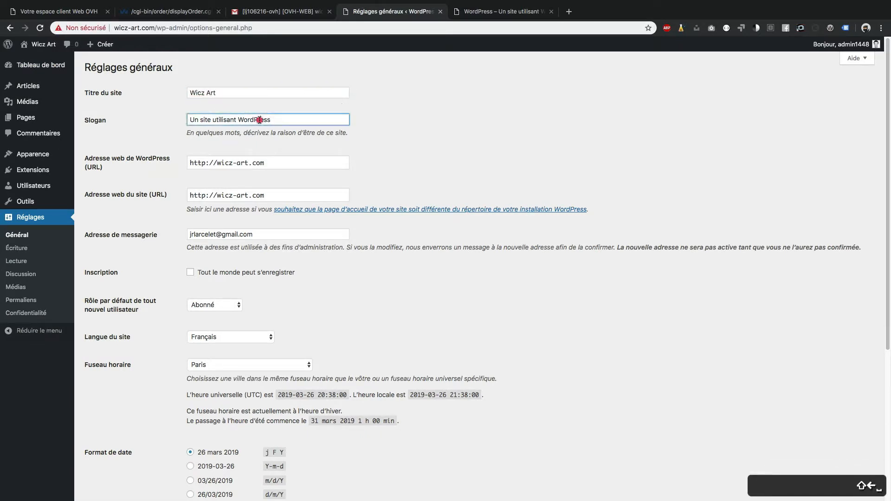
pyautogui.press('super+a')
pyautogui.write('Peintures acrylique')
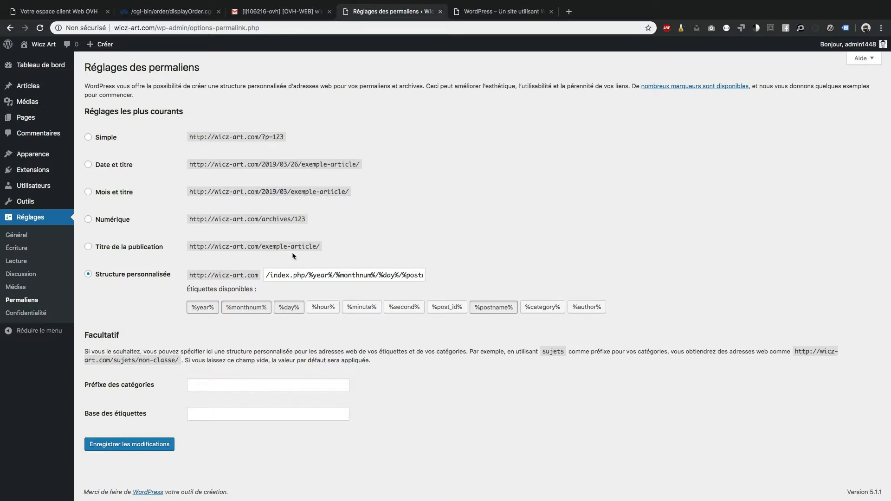
# Switch the permalink structure to the 'Titre de la publication' post-name option.
pyautogui.moveTo(269, 277); pyautogui.dragTo(287, 272)
pyautogui.click(450, 274)
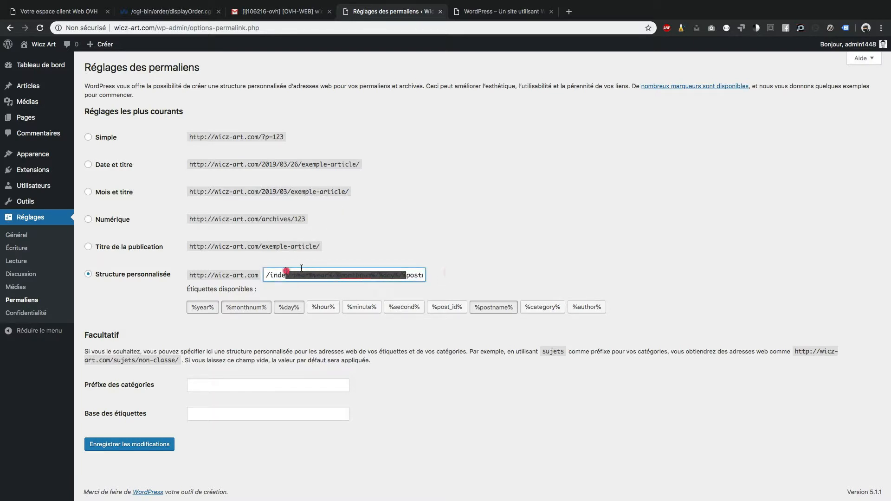
pyautogui.click(443, 231)
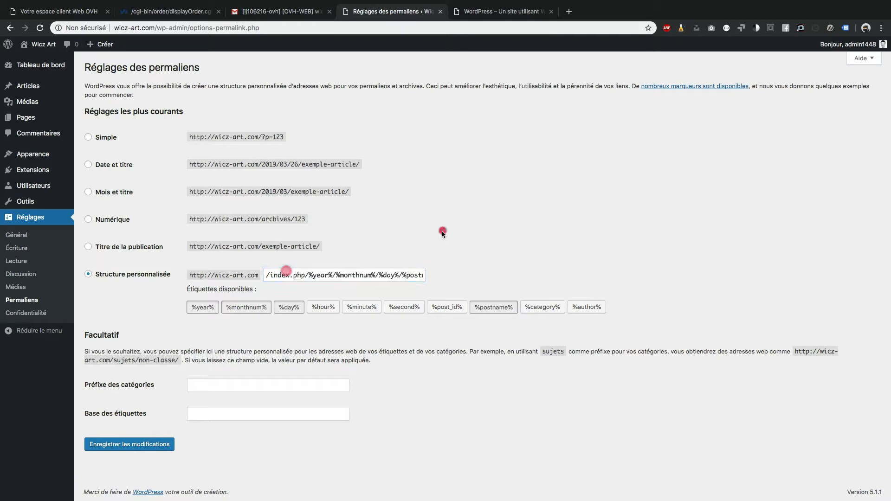
pyautogui.click(143, 246)
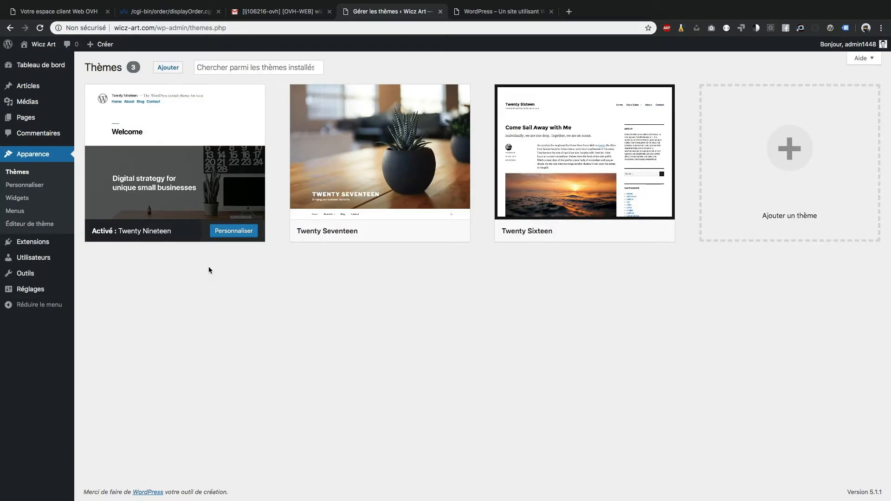
# Open the Add Themes catalogue of featured themes and bring up the feature filters.
pyautogui.click(209, 268)
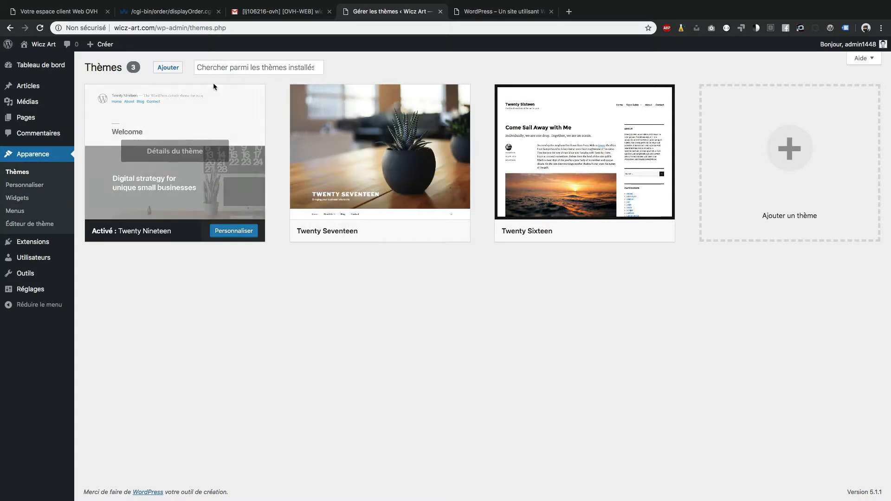
pyautogui.click(167, 71)
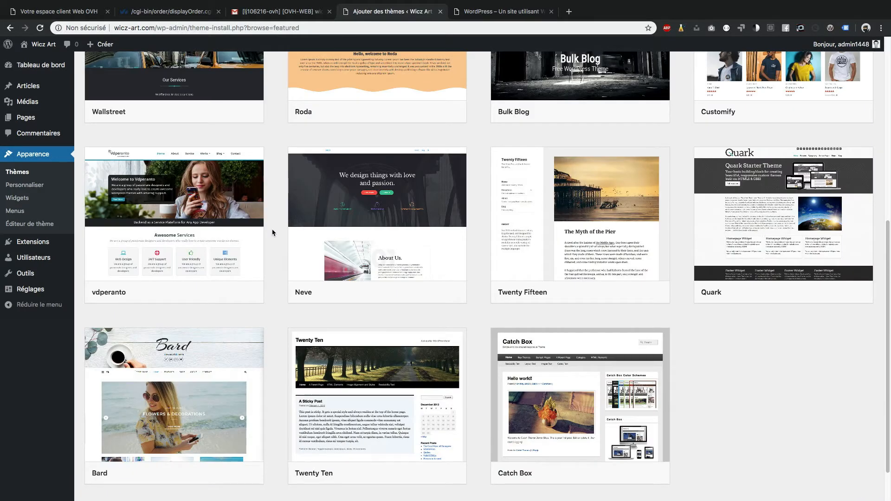
pyautogui.scroll(-1, 273, 233)
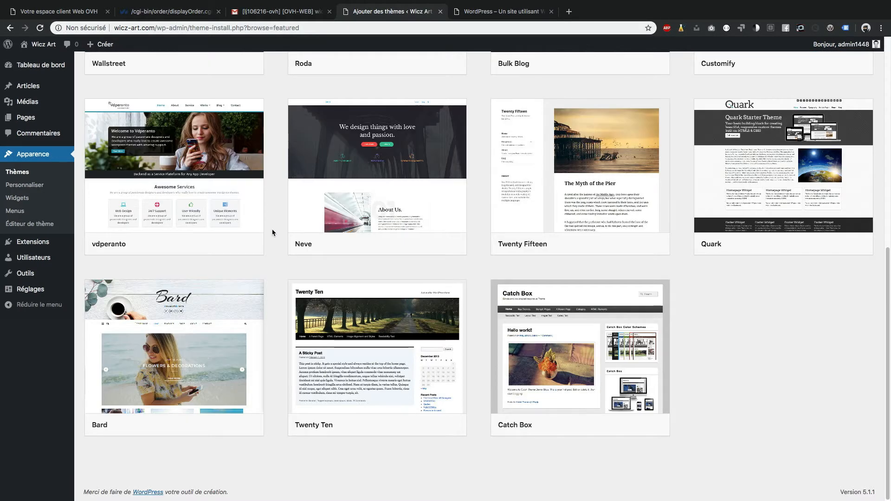
pyautogui.scroll(8, 273, 232)
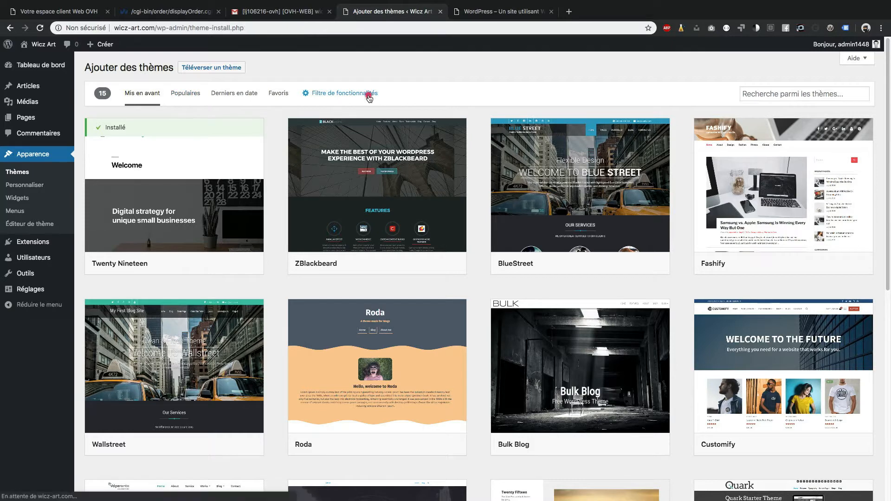
pyautogui.click(368, 93)
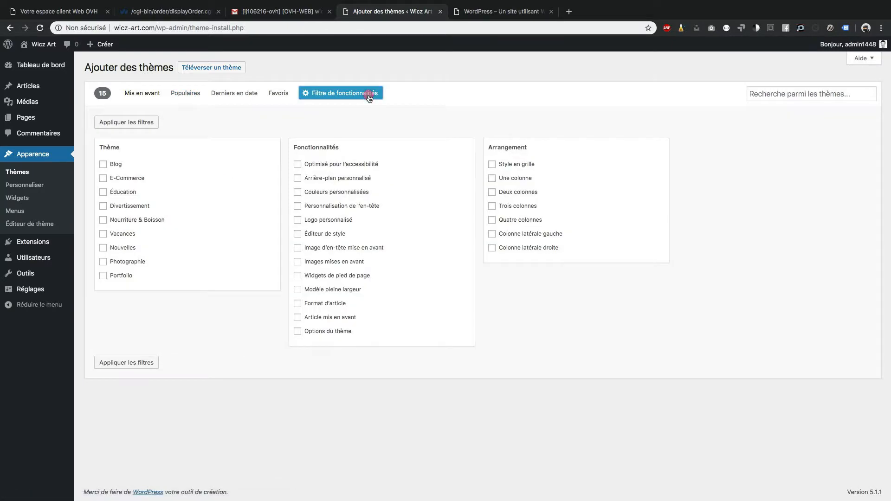
# Filter the theme catalogue to Photographie themes.
pyautogui.click(127, 262)
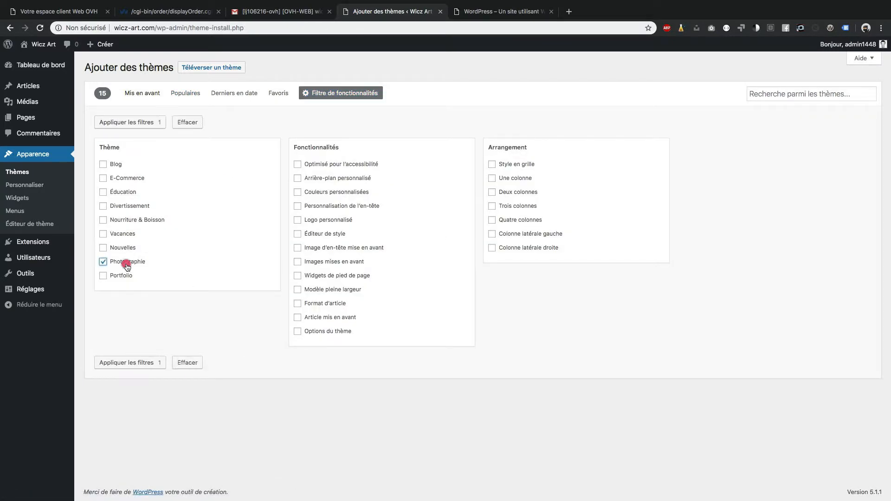
pyautogui.click(125, 362)
pyautogui.scroll(-10, 474, 387)
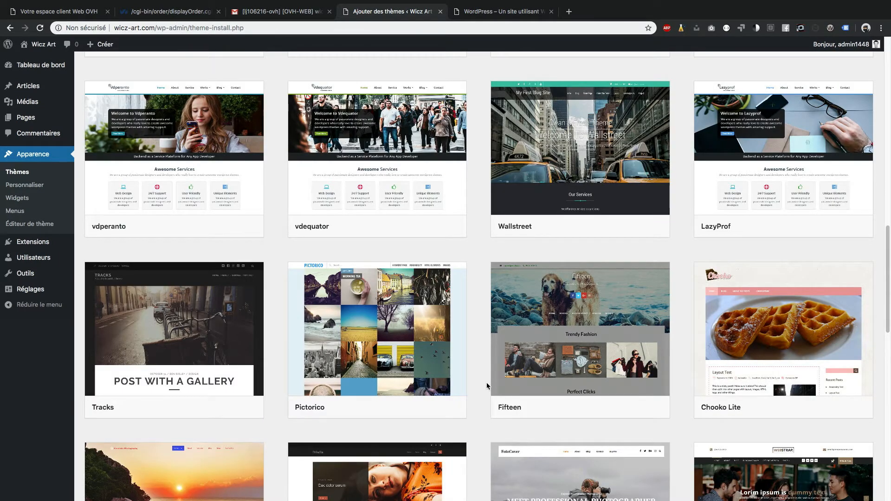
# Install and activate Chooko Lite, then view the site's front page.
pyautogui.moveTo(774, 343)
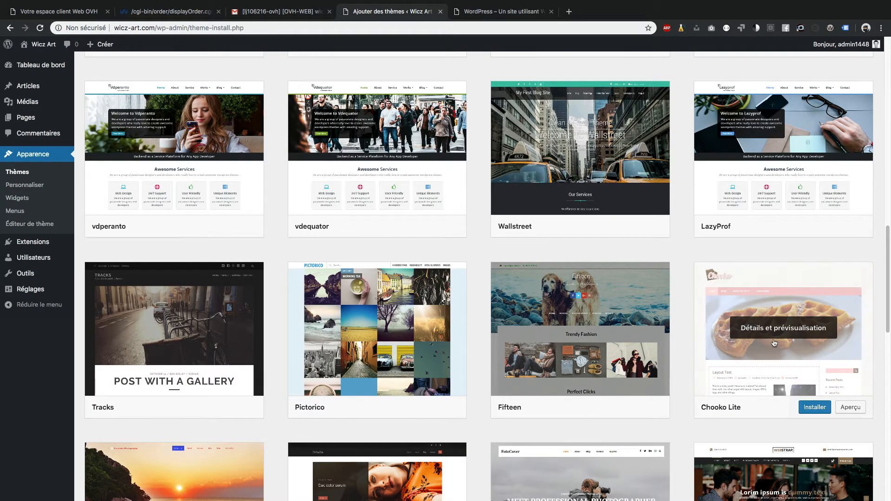
pyautogui.click(815, 408)
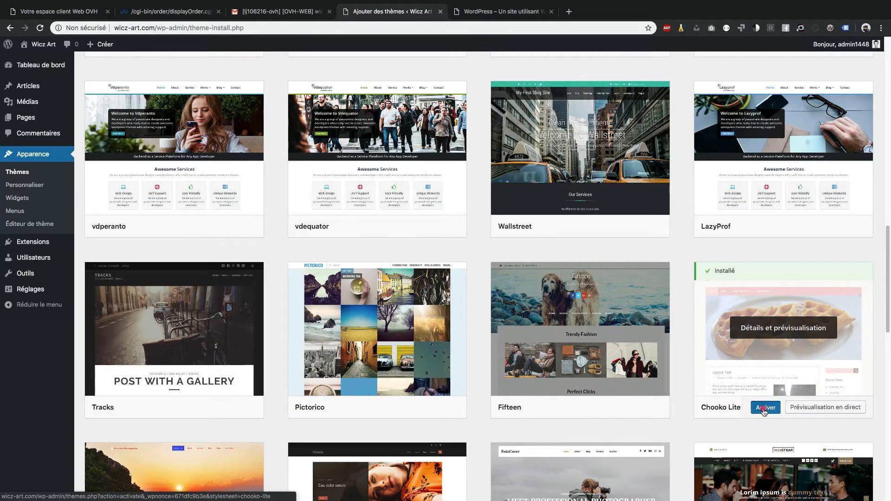
pyautogui.click(766, 407)
pyautogui.click(504, 12)
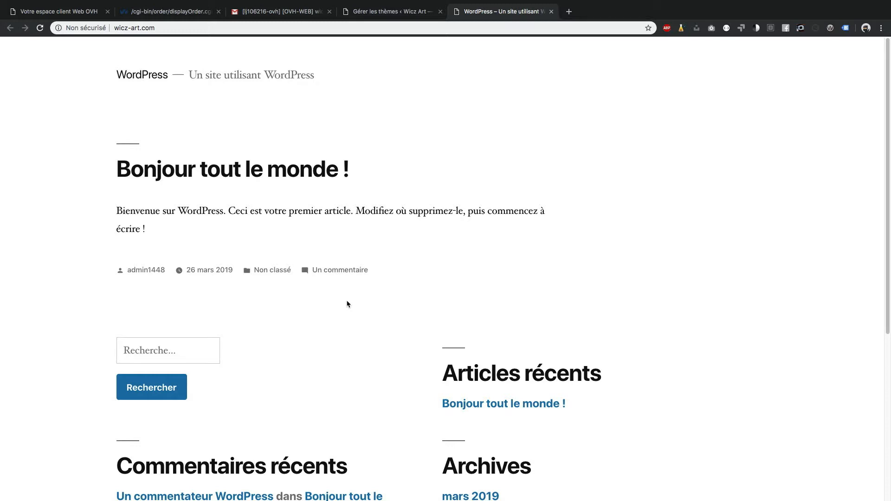
# Reload the front page to show the Chooko Lite theme, then return to the Themes admin tab.
pyautogui.rightClick(494, 162)
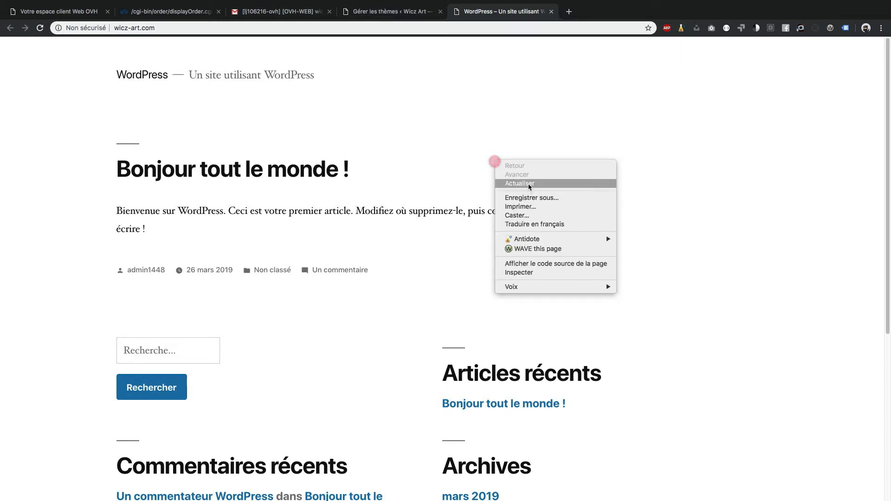
pyautogui.click(530, 184)
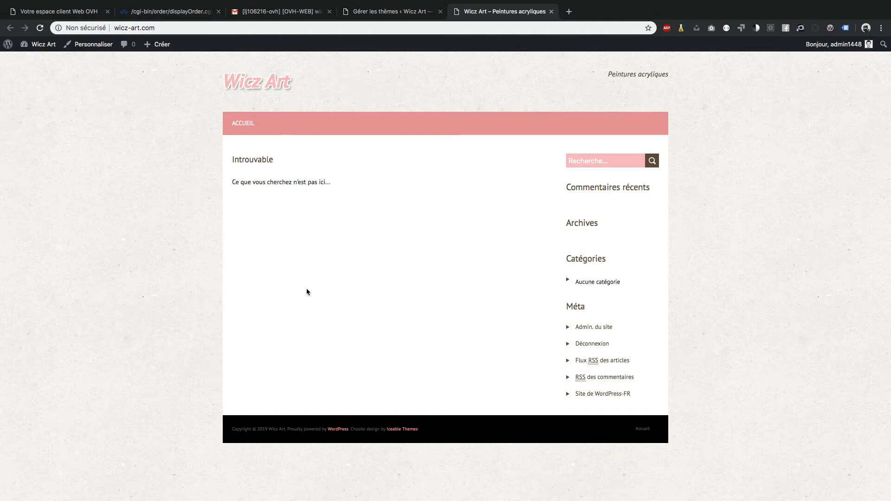
pyautogui.click(399, 13)
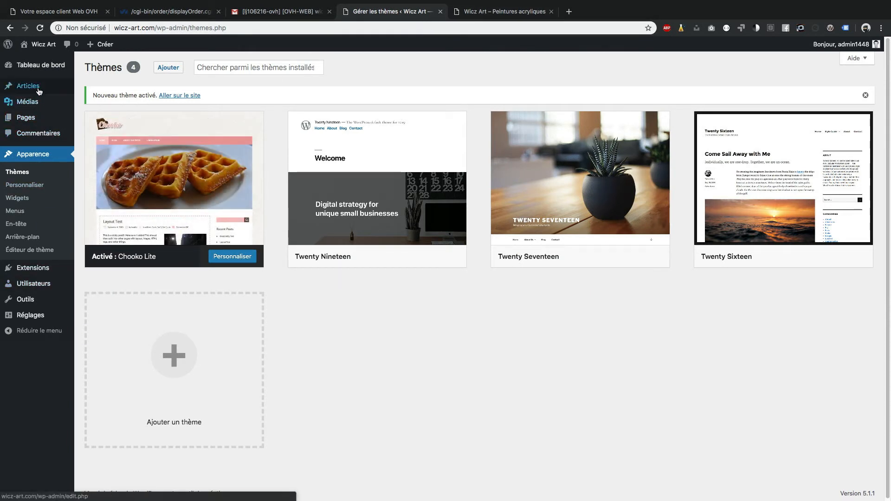
# Publish an article titled 'Mon Premier article' with the body 'Mon premier paragraphe.'.
pyautogui.moveTo(79, 91)
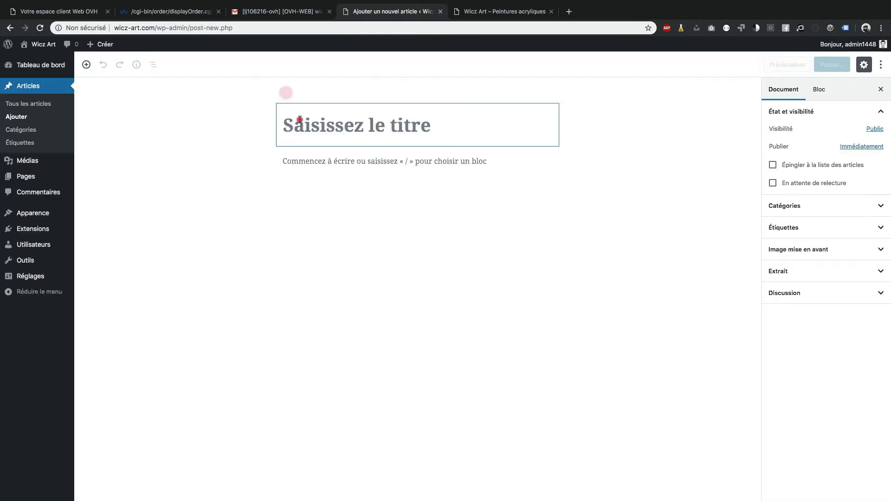
pyautogui.write('Mon Premier article')
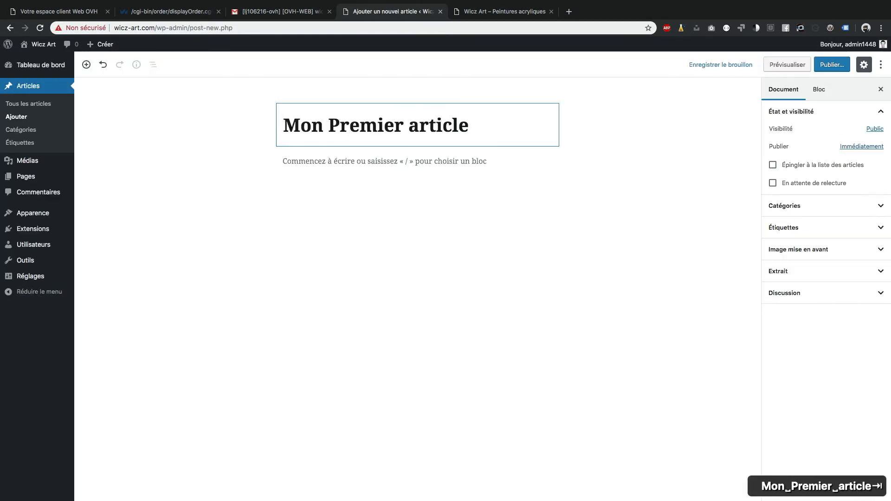
pyautogui.press('Tab')
pyautogui.write('Mon pr')
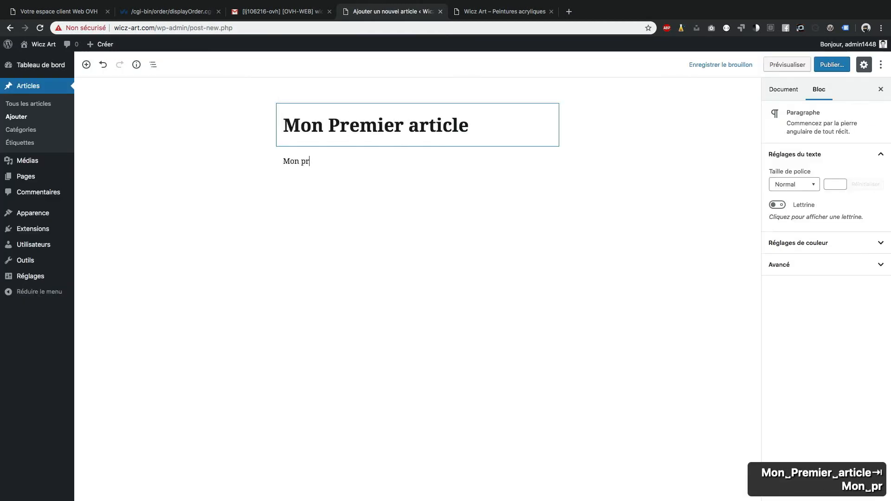
pyautogui.write('emier paragraphe.')
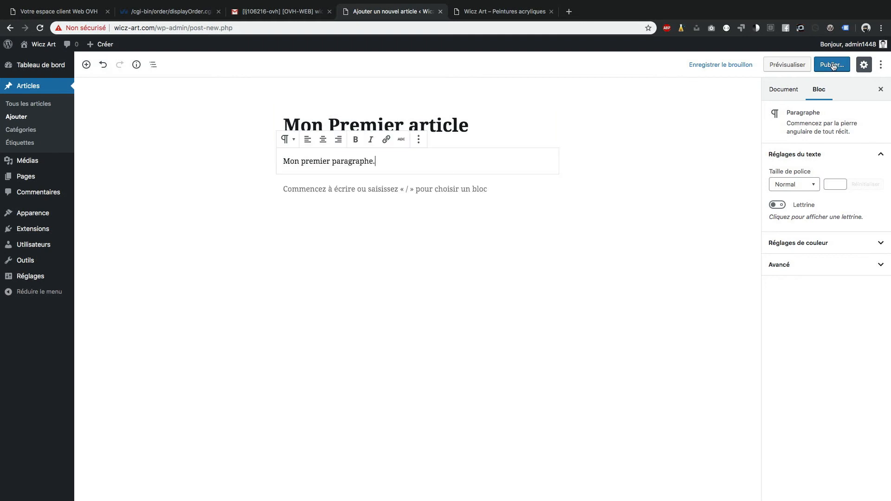
pyautogui.click(832, 65)
pyautogui.click(834, 65)
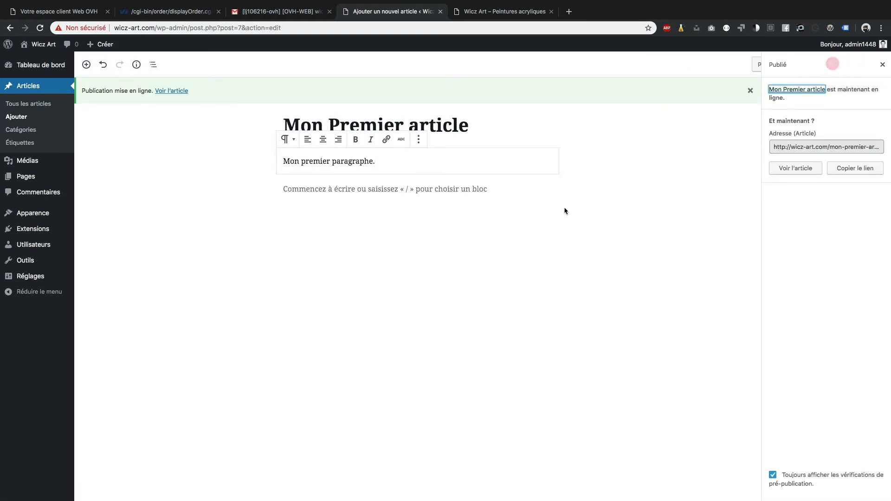
# Open the published 'Mon Premier article' page and try its comment box.
pyautogui.click(171, 91)
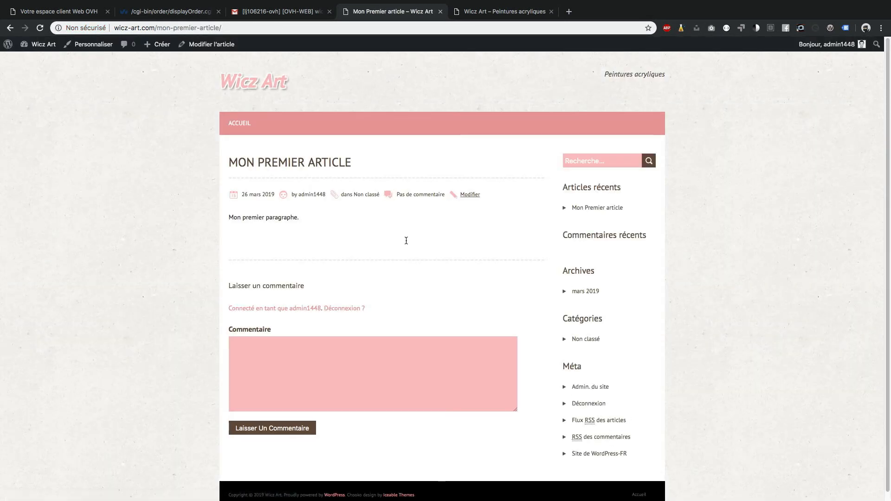
pyautogui.click(393, 383)
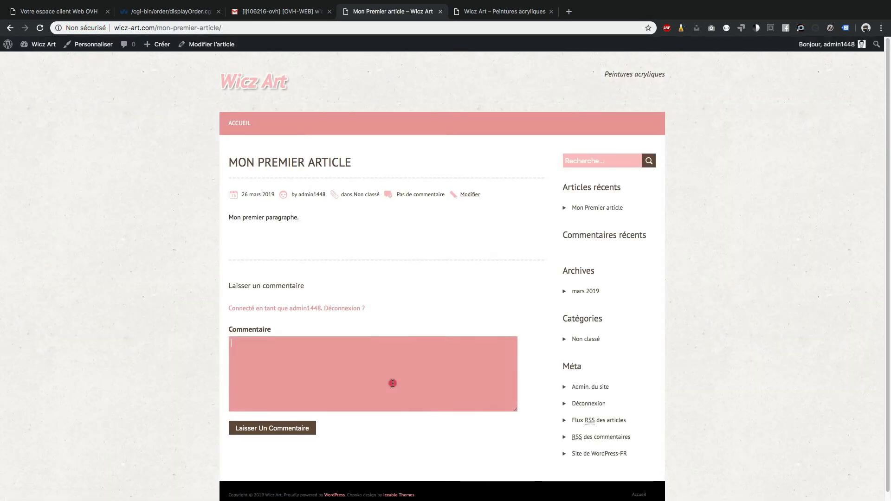
pyautogui.click(480, 287)
pyautogui.click(465, 248)
pyautogui.click(415, 343)
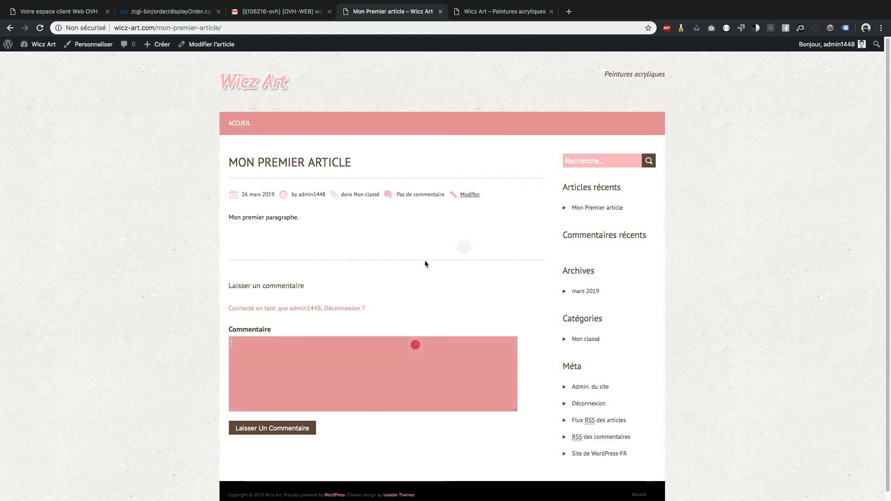
# Return to the Wicz Art home page, where 'Mon Premier article' now appears.
pyautogui.click(423, 261)
pyautogui.click(315, 225)
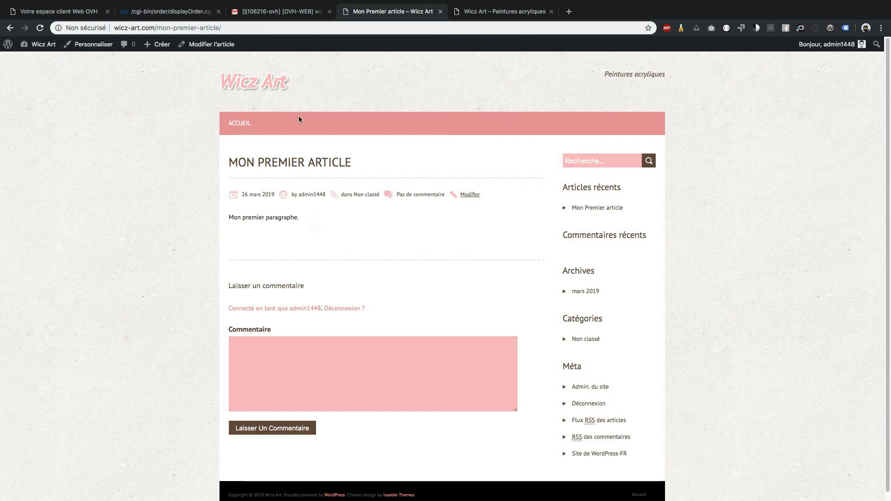
pyautogui.click(258, 86)
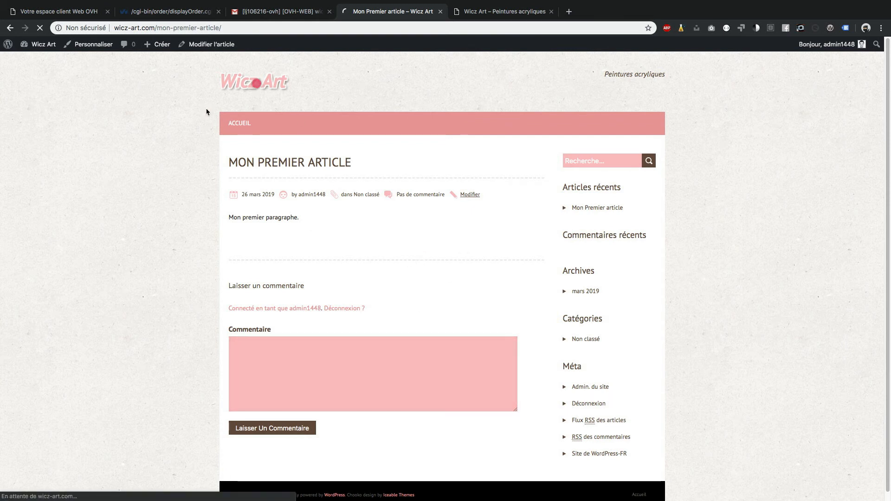